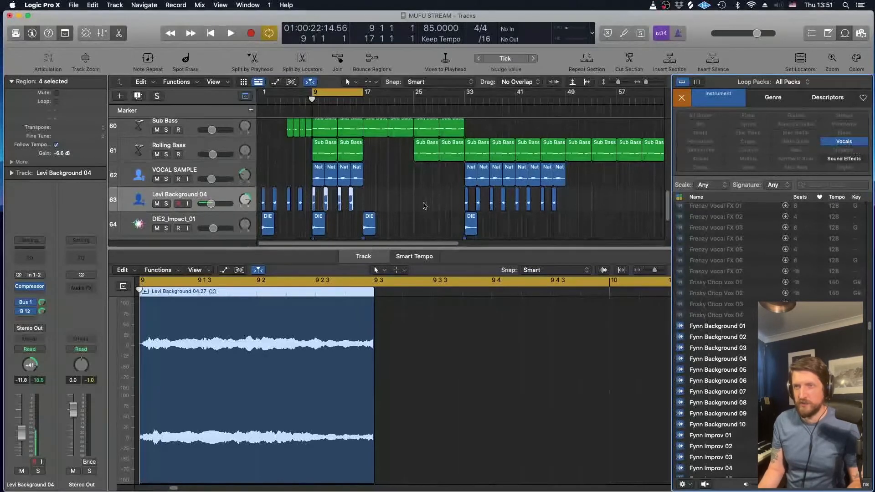
# Add the Fynn Background 03 loop on a new track at bar 9 and audition it soloed
pyautogui.scroll(-3, 425, 206)
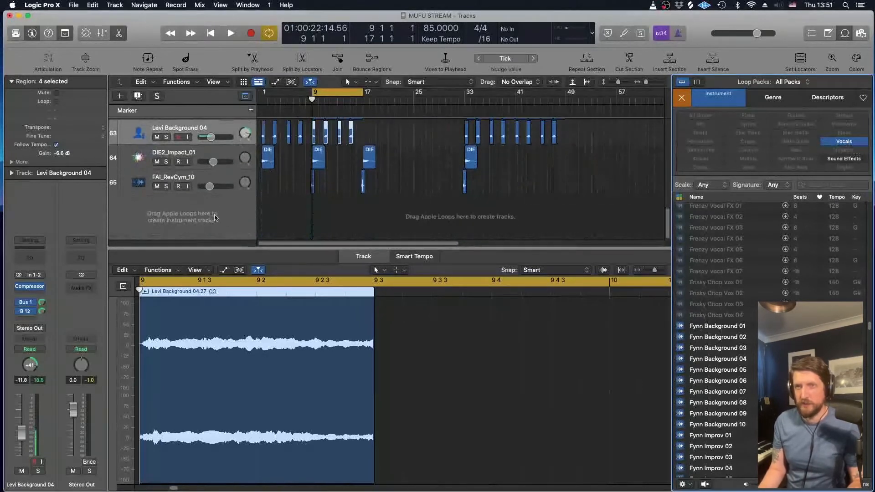
pyautogui.moveTo(727, 349); pyautogui.dragTo(321, 210)
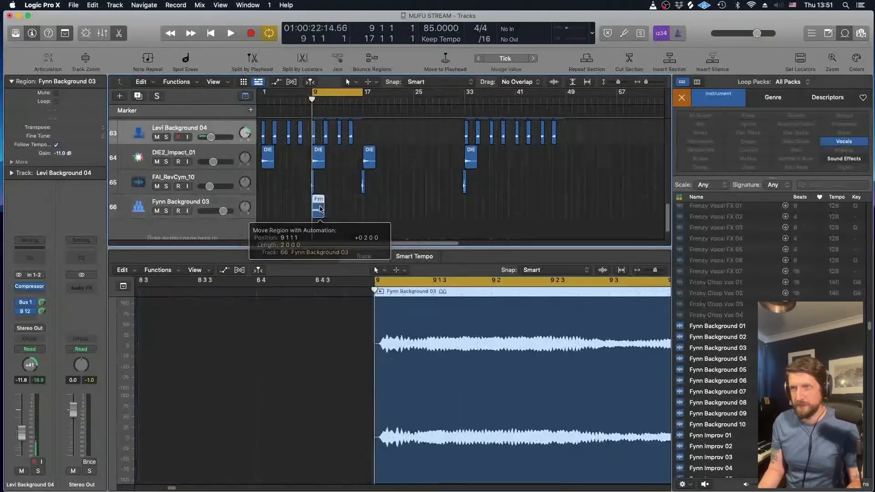
pyautogui.press('space')
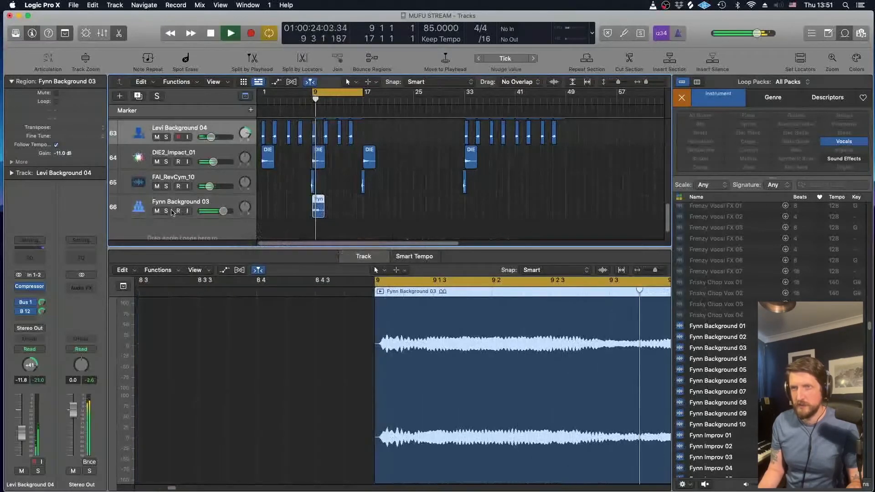
pyautogui.press('s')
pyautogui.press('space')
# Add a send to Bus 1 (MONITOR) on the Fynn Background 03 track and play it back soloed
pyautogui.click(198, 206)
pyautogui.click(30, 315)
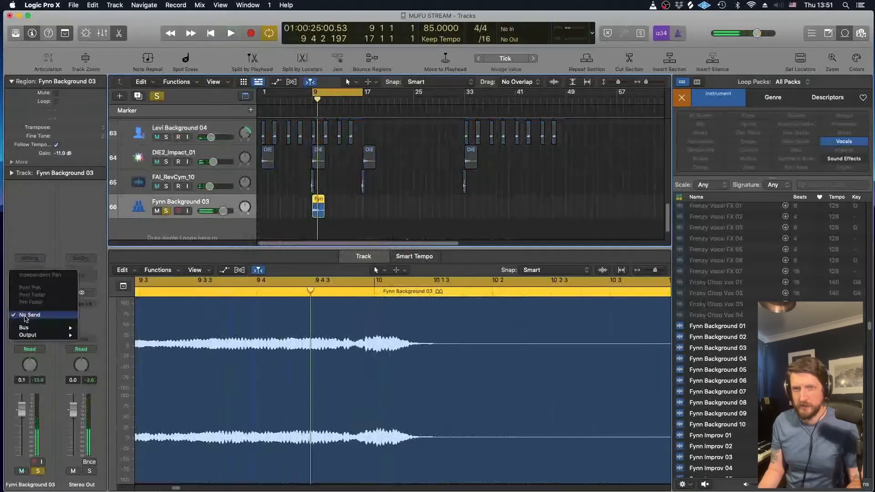
pyautogui.moveTo(47, 329)
pyautogui.click(110, 238)
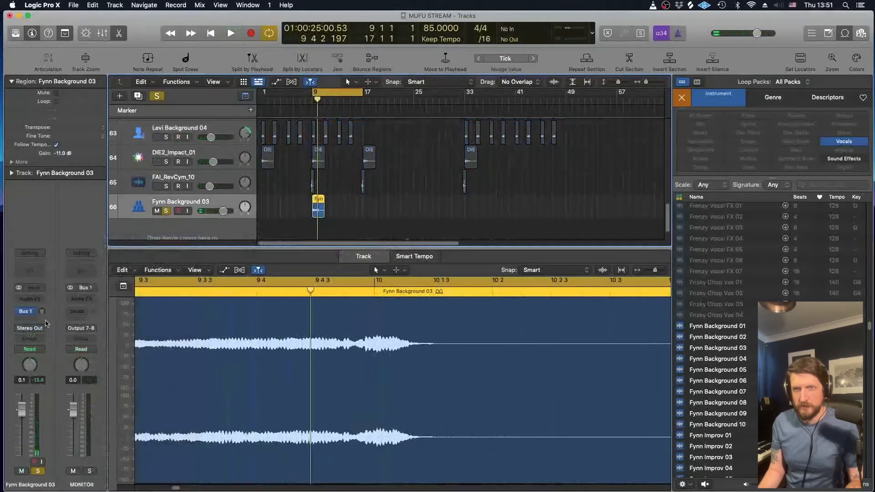
pyautogui.press('space')
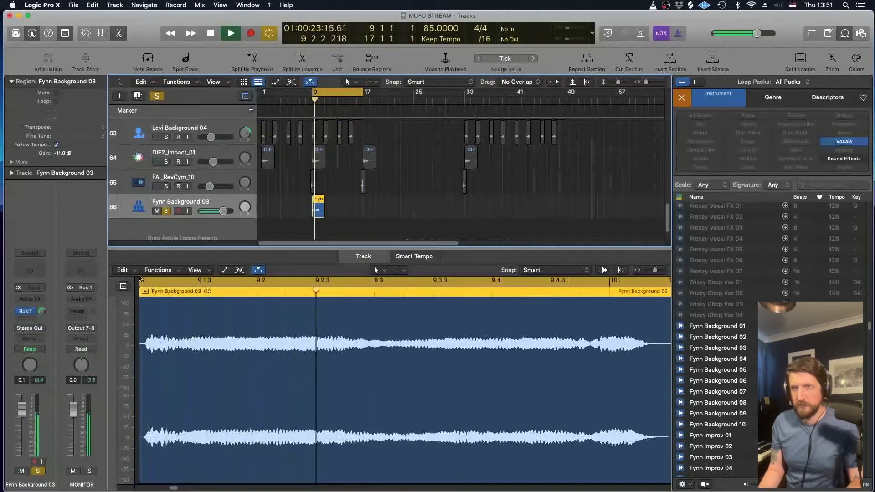
# Unsolo the Fynn Background 03 track, play it within the full mix, and delete its region
pyautogui.click(167, 212)
pyautogui.press('space')
pyautogui.press('space')
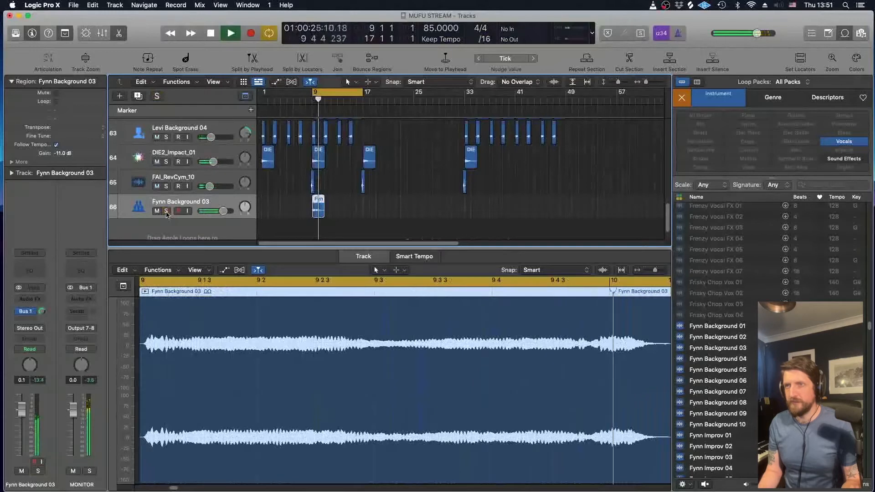
pyautogui.press('space')
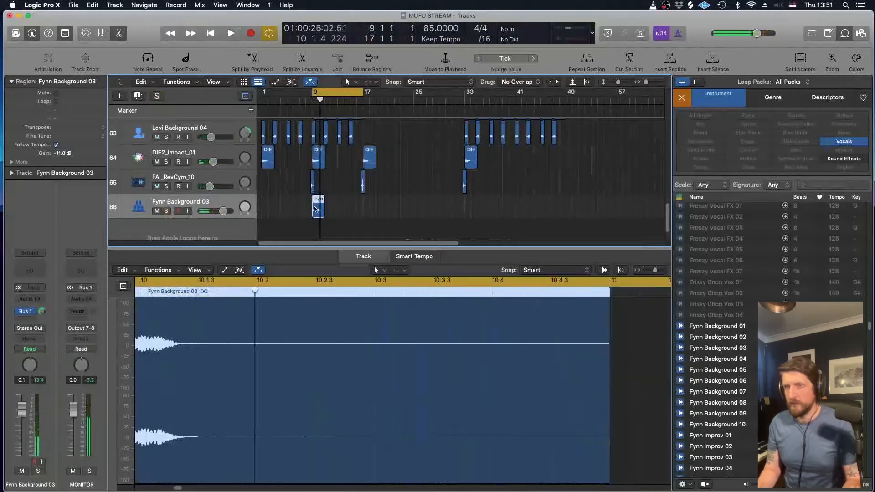
pyautogui.press('Delete')
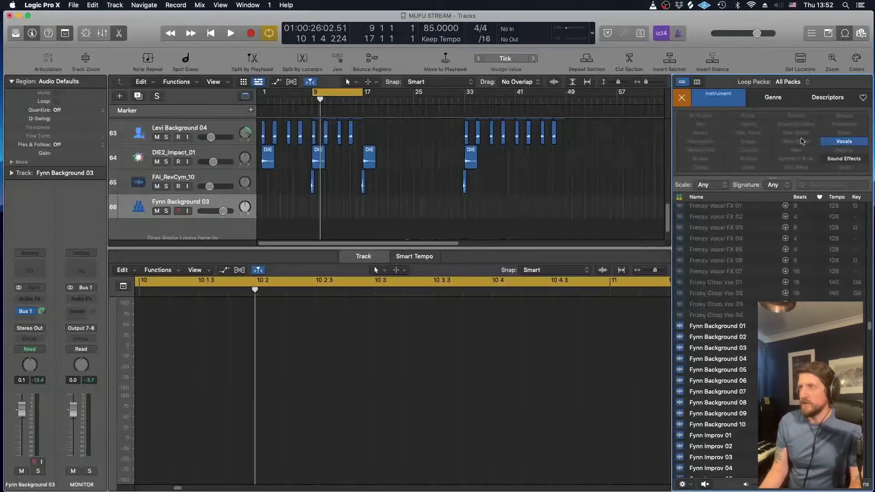
# Filter the loops by Piano instead of Vocals and audition Twilight Piano soloed on a new track at bar 9
pyautogui.click(684, 98)
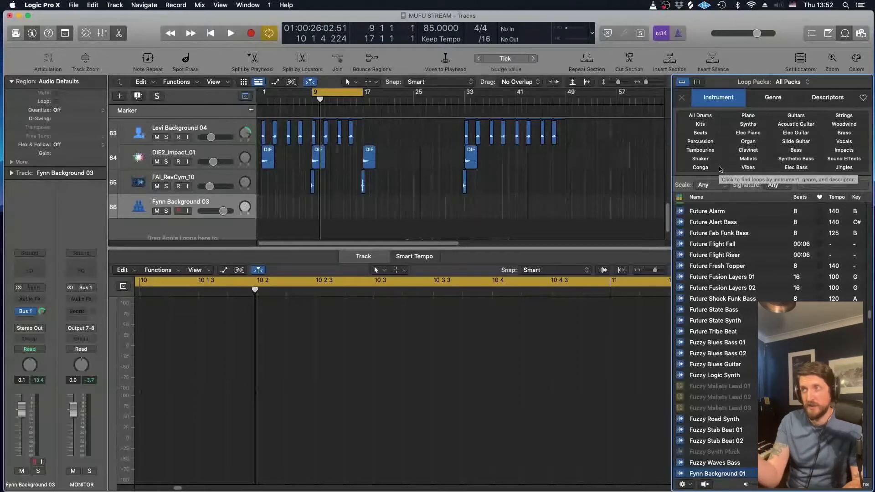
pyautogui.click(748, 115)
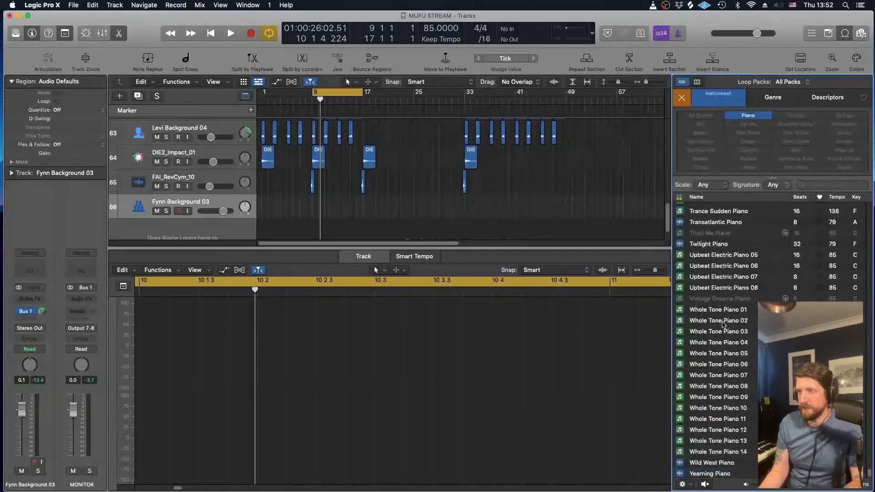
pyautogui.moveTo(709, 249); pyautogui.dragTo(313, 222)
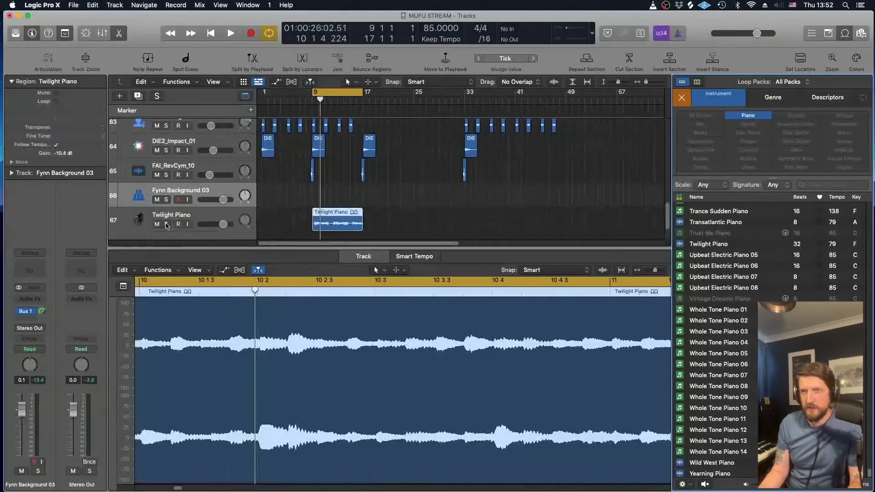
pyautogui.click(166, 224)
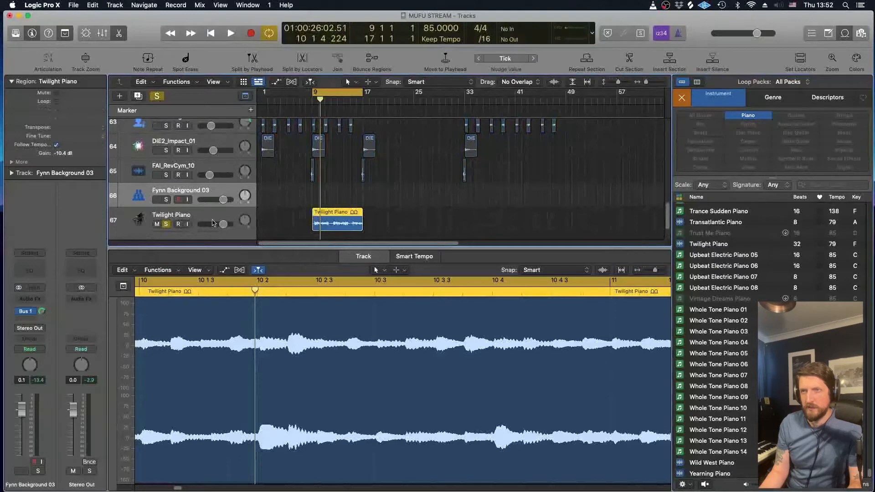
pyautogui.press('space')
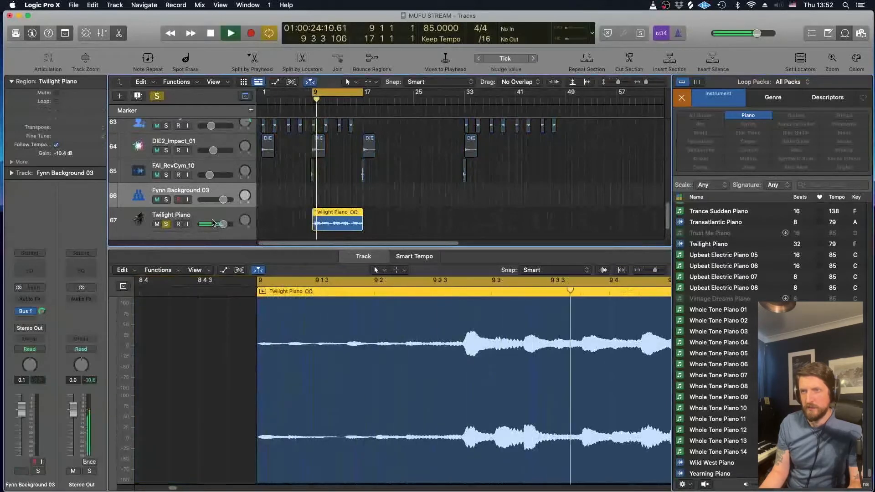
# Add a Bus 1 (MONITOR) send to the Twilight Piano track, set its send level and play it back
pyautogui.click(193, 218)
pyautogui.click(26, 316)
pyautogui.moveTo(41, 328)
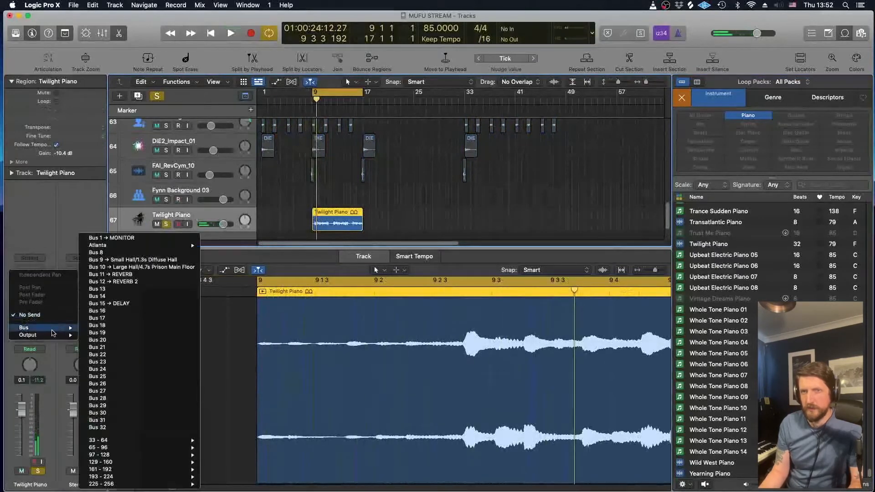
pyautogui.click(105, 238)
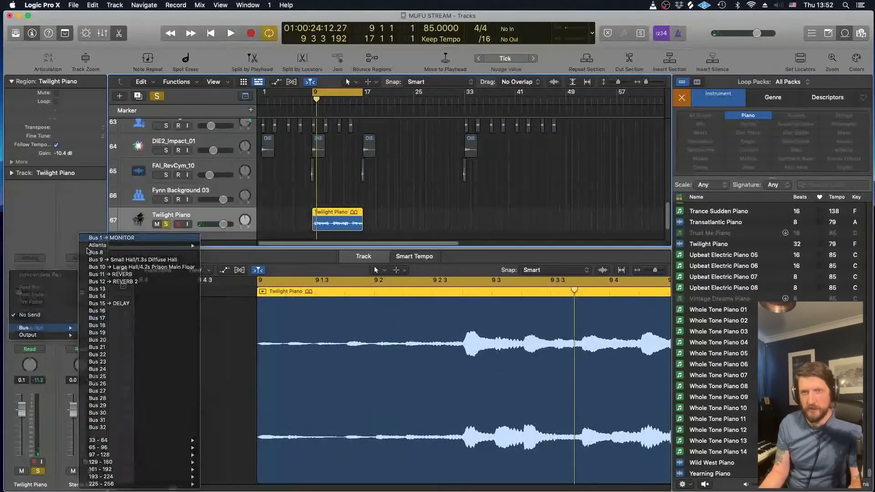
pyautogui.keyDown('alt'); pyautogui.click(42, 312); pyautogui.keyUp('alt')
pyautogui.press('space')
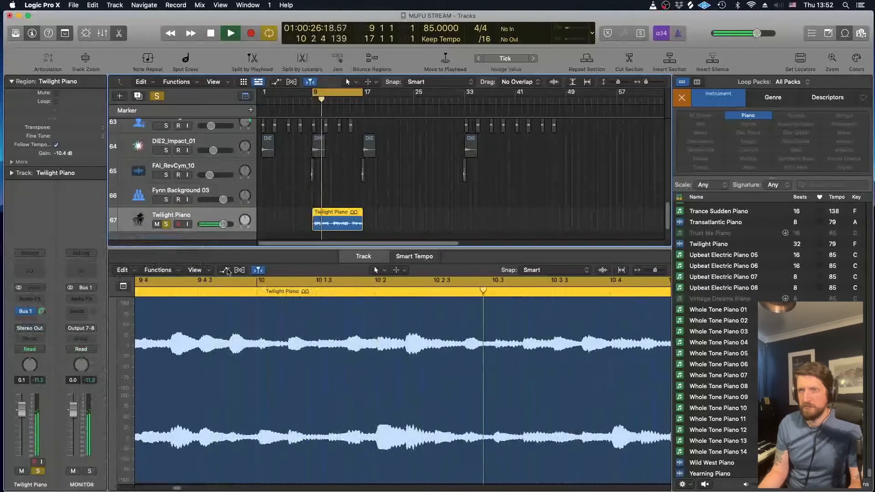
# Delete the Twilight Piano region and its track, and return the playhead to bar 9
pyautogui.press('space')
pyautogui.press('BackSpace')
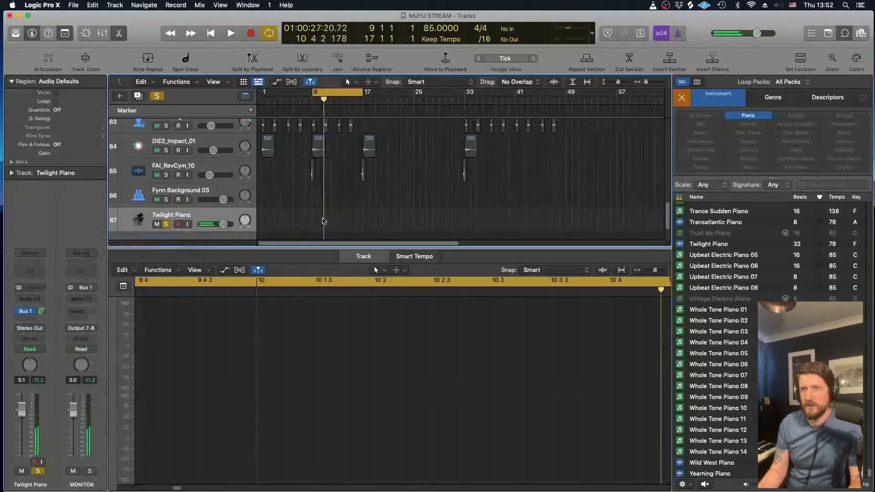
pyautogui.press('super+BackSpace')
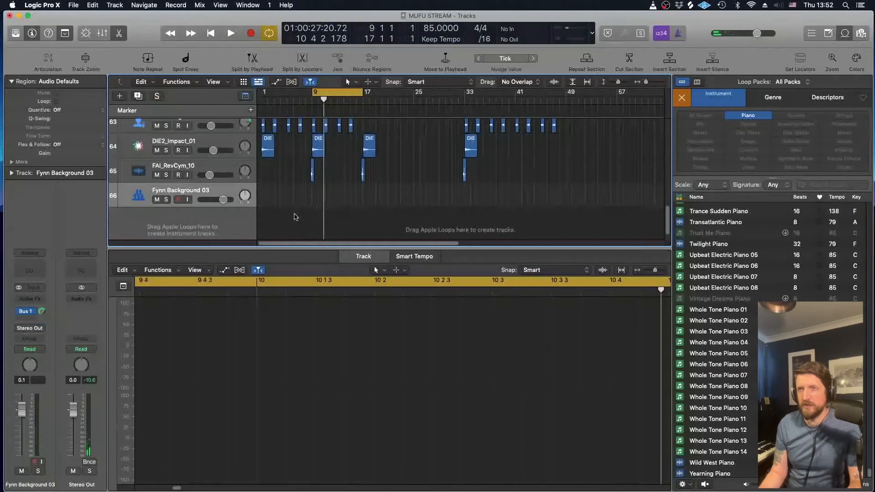
pyautogui.click(313, 99)
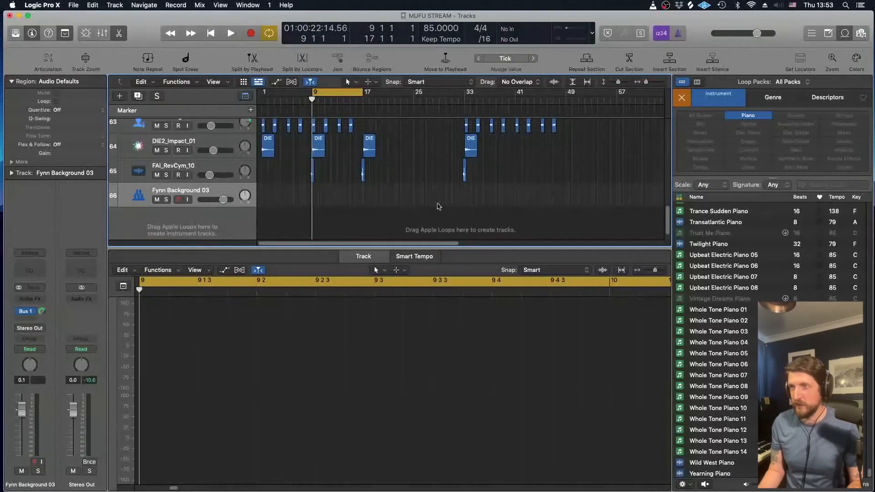
pyautogui.scroll(20, 727, 264)
pyautogui.scroll(20, 727, 258)
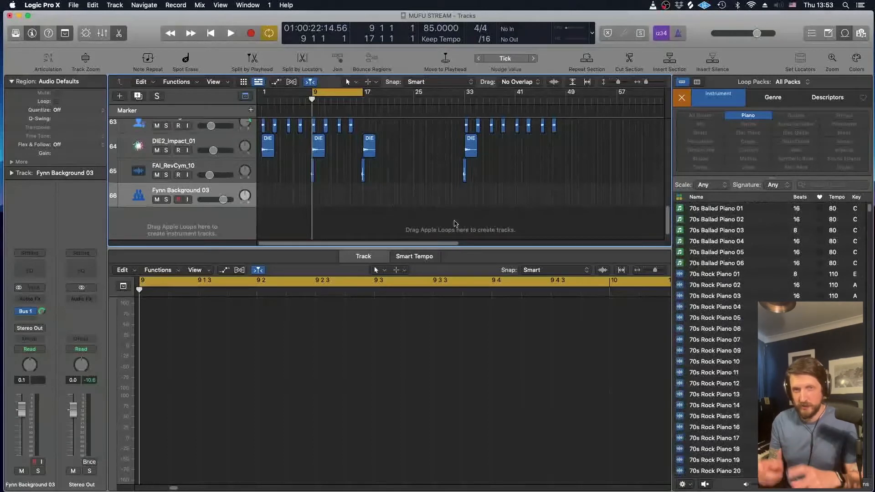
# Clear the active solo, select the DIE2_Impact_01 track, and close the REVERB 2 plug-in window
pyautogui.scroll(3, 267, 207)
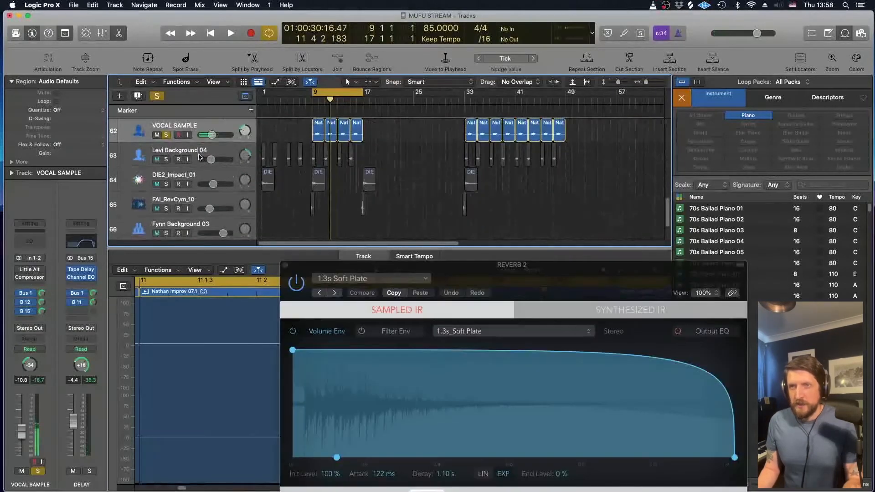
pyautogui.click(158, 95)
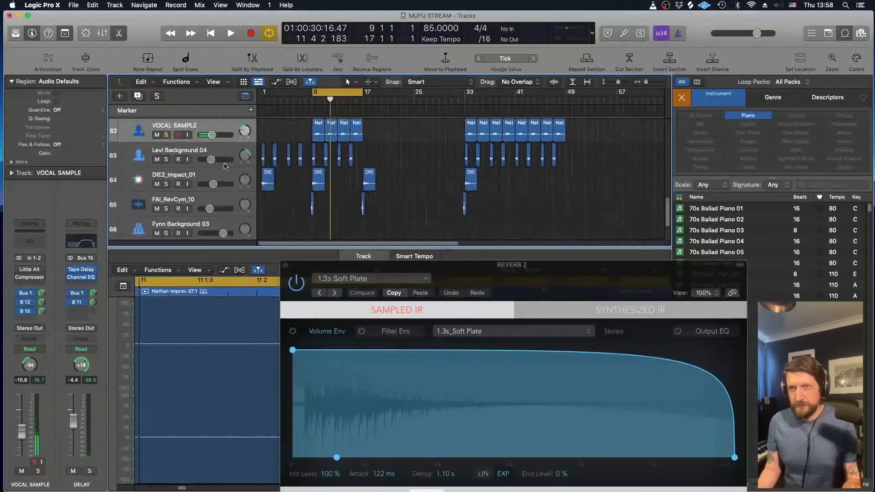
pyautogui.click(213, 177)
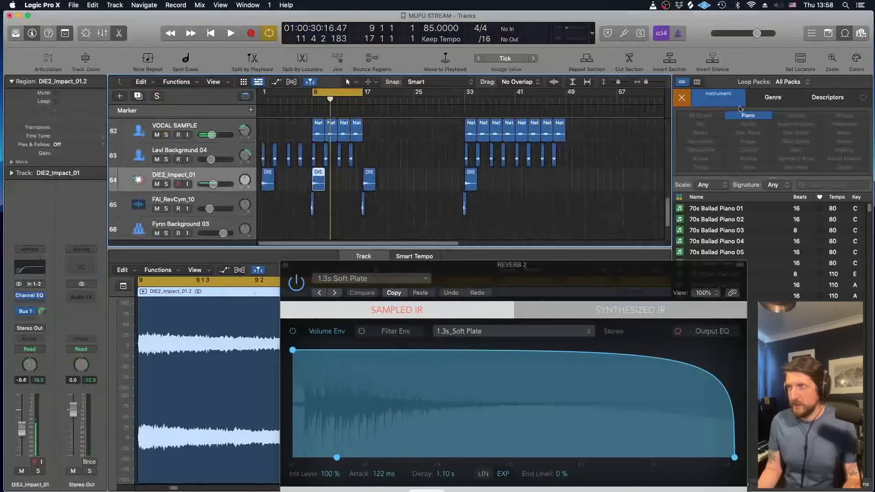
pyautogui.click(286, 266)
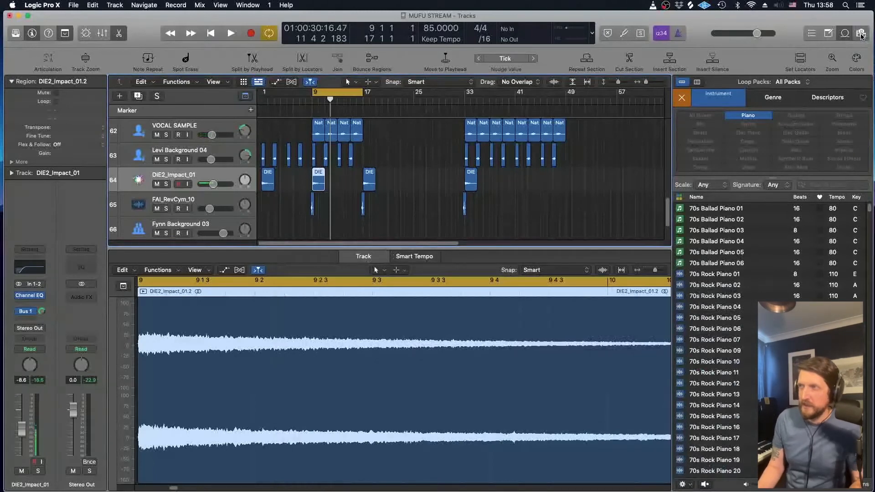
# Look through the FOLEY SAMPLES folder inside LOGIC SAMPLES and return to the parent folder
pyautogui.press('f')
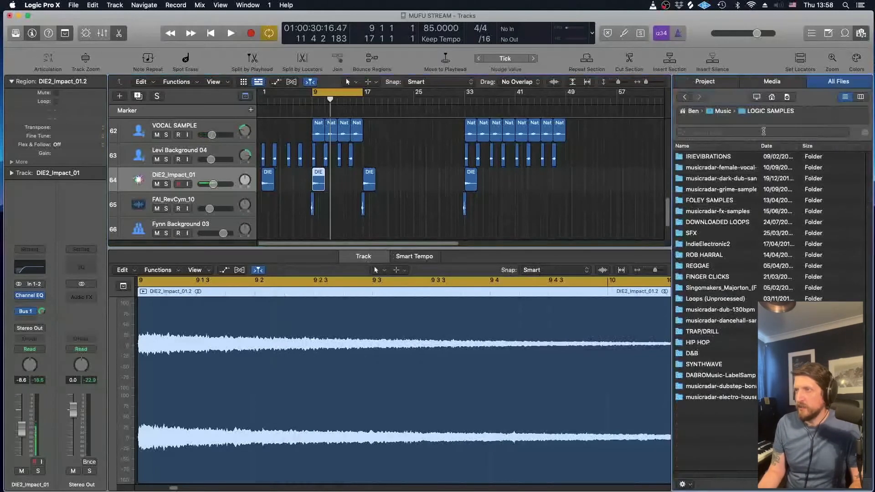
pyautogui.doubleClick(709, 201)
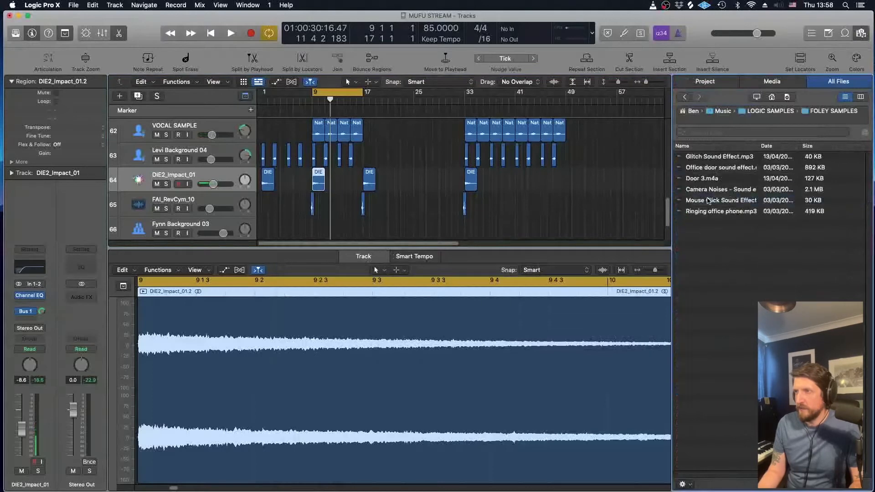
pyautogui.click(684, 97)
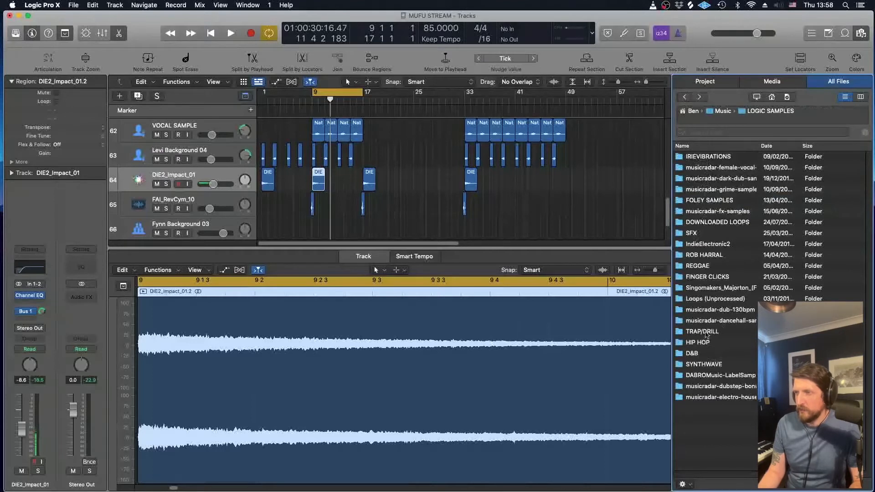
# Select the DIE2_Impact_01 track and play the full mix from bar 9
pyautogui.click(213, 175)
pyautogui.press('Return')
pyautogui.press('space')
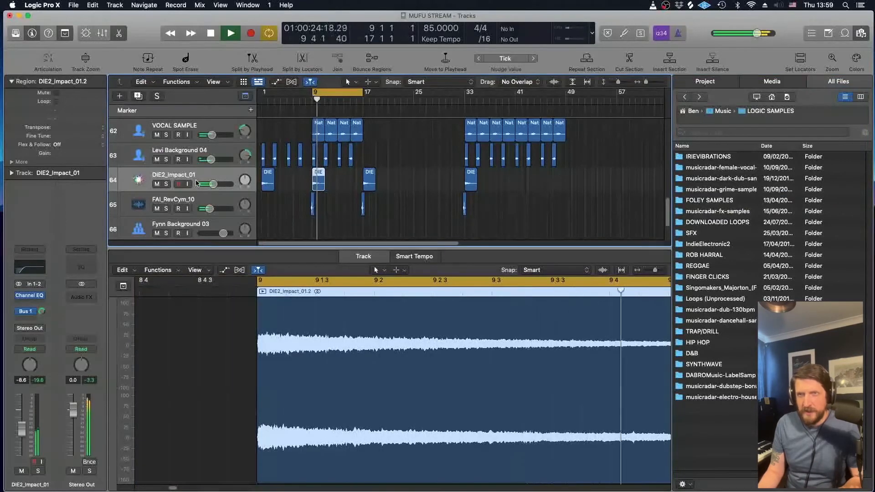
pyautogui.press('space')
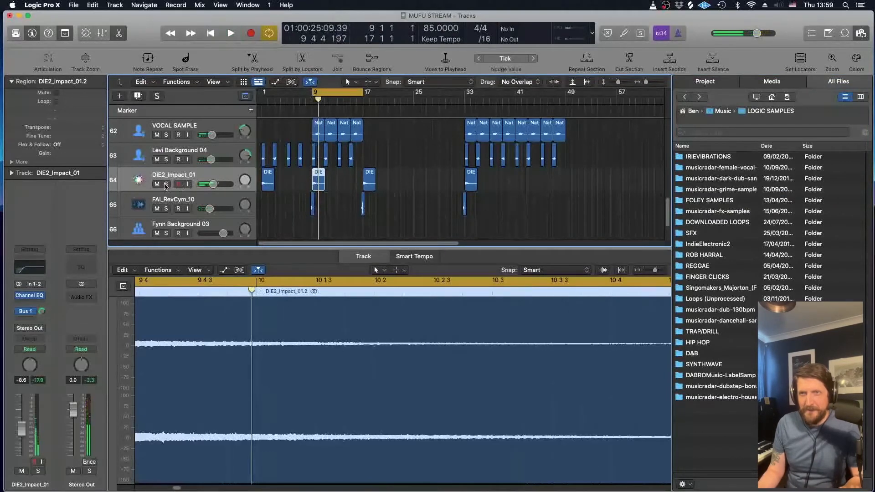
# Solo the DIE2_Impact_01 track to listen to the impact alone, and unsolo it
pyautogui.click(166, 184)
pyautogui.press('space')
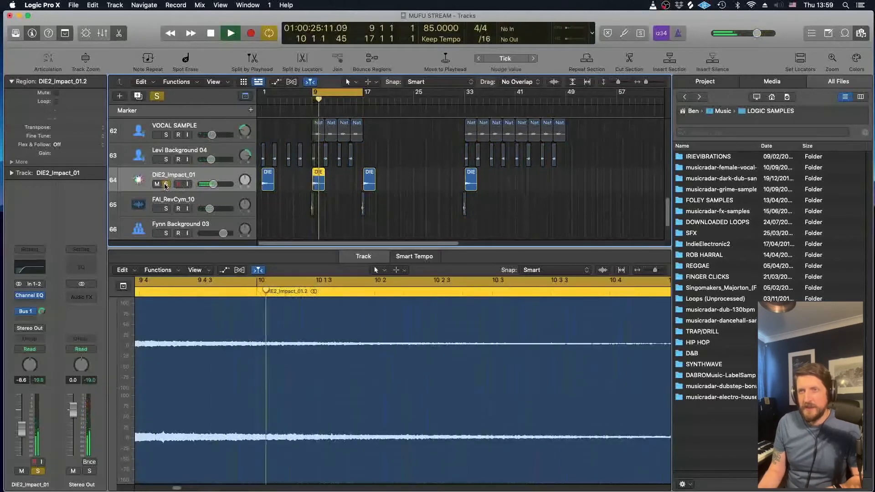
pyautogui.press('space')
pyautogui.click(166, 184)
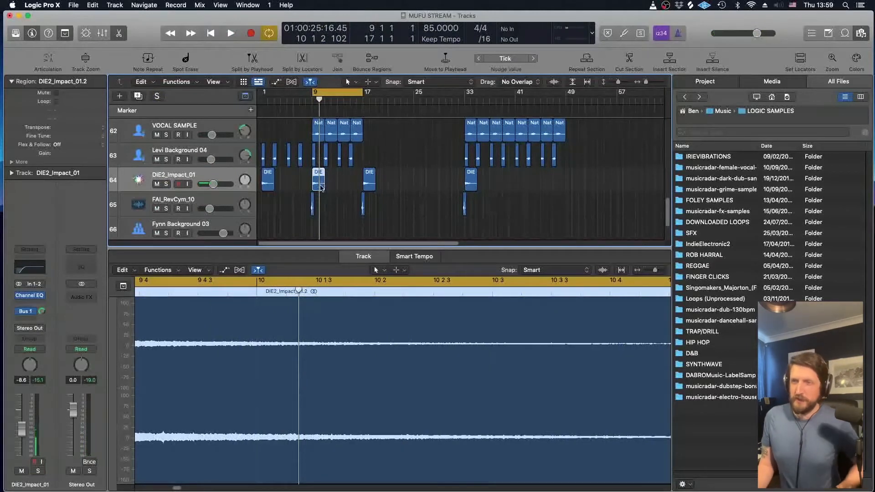
# Turn off the cycle range and play the arrangement from bar 9 to hear the impact in the mix
pyautogui.click(314, 101)
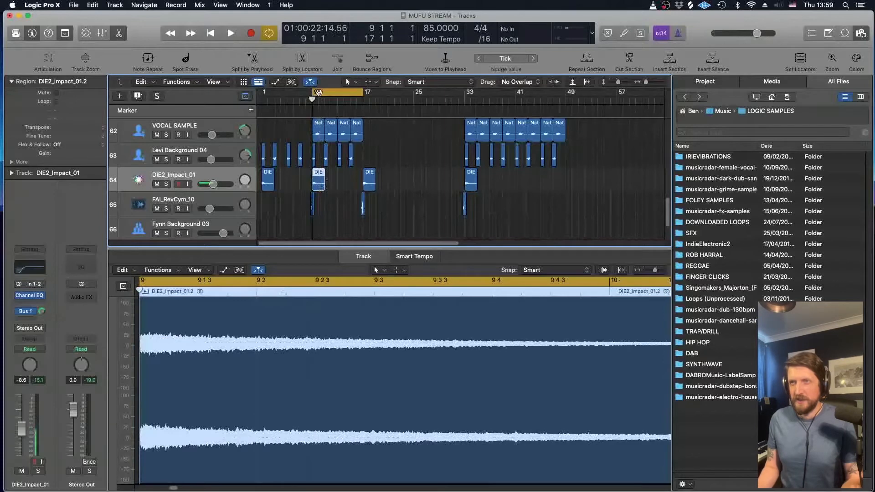
pyautogui.click(319, 94)
pyautogui.press('space')
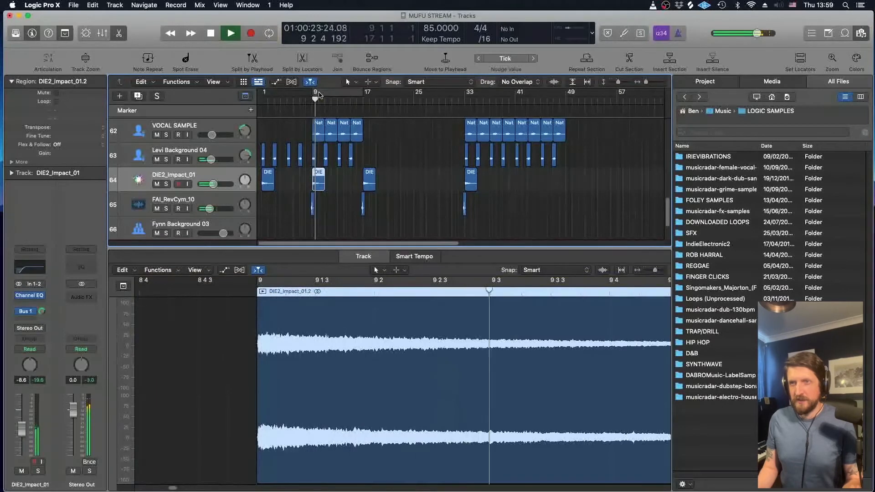
pyautogui.press('space')
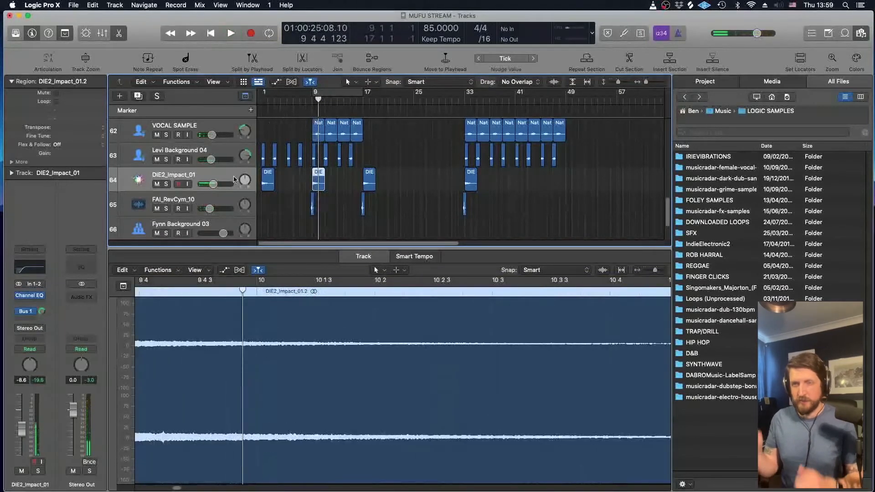
# Split the reverse cymbal region on the FAI_RevCym_10 track at bar 9 and delete the piece past the bar line
pyautogui.click(213, 202)
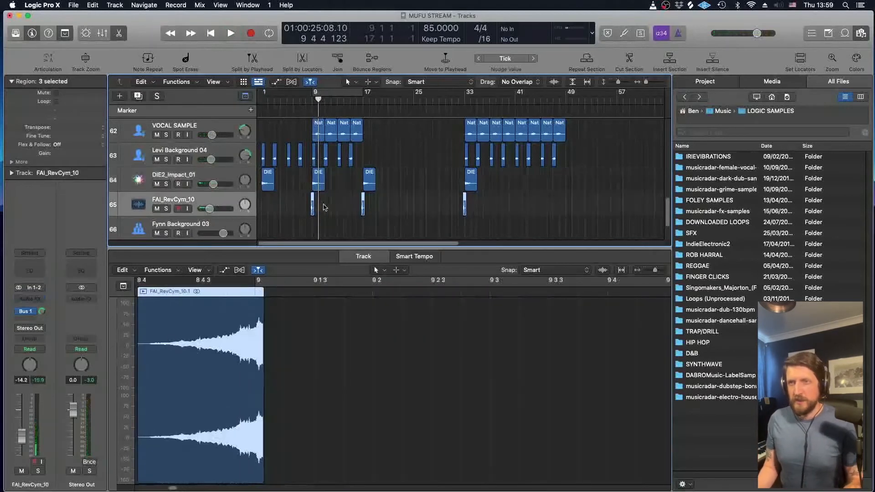
pyautogui.scroll(6, 312, 205)
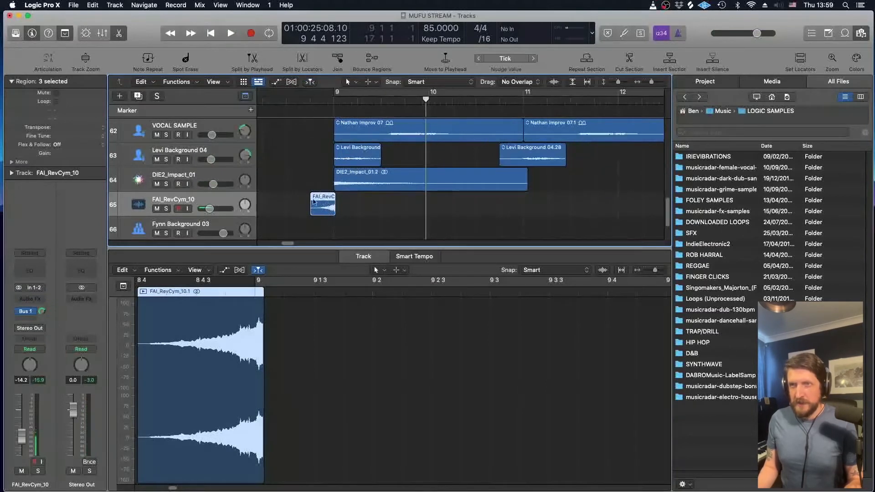
pyautogui.click(334, 103)
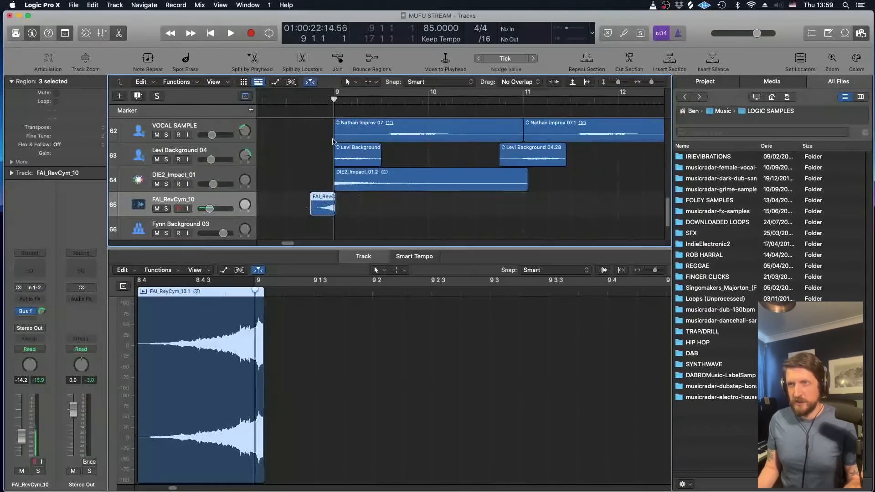
pyautogui.click(247, 57)
pyautogui.press('Delete')
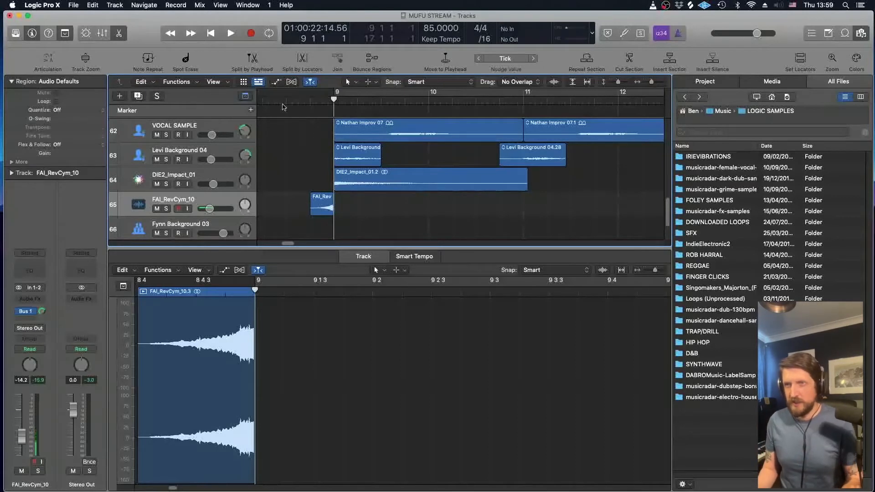
# Solo the FAI_RevCym_10 track and play it from bar 8 beat 3 to hear the trimmed cymbal alone
pyautogui.click(286, 101)
pyautogui.click(167, 208)
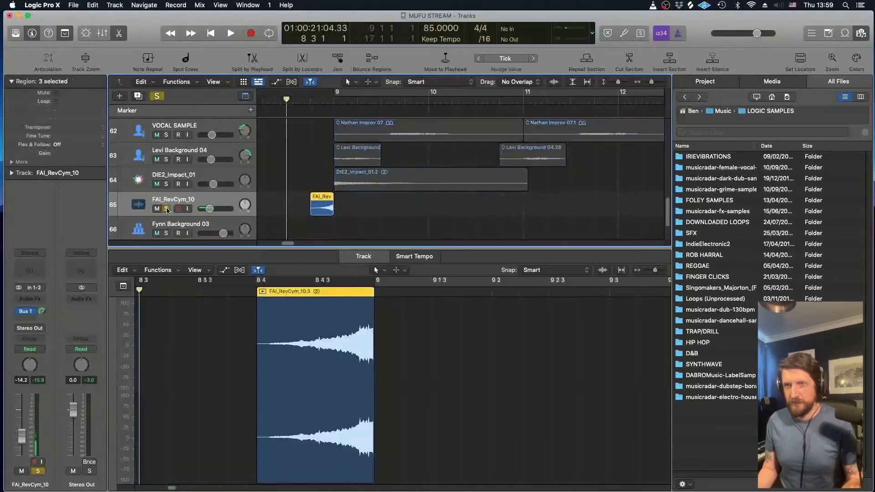
pyautogui.press('space')
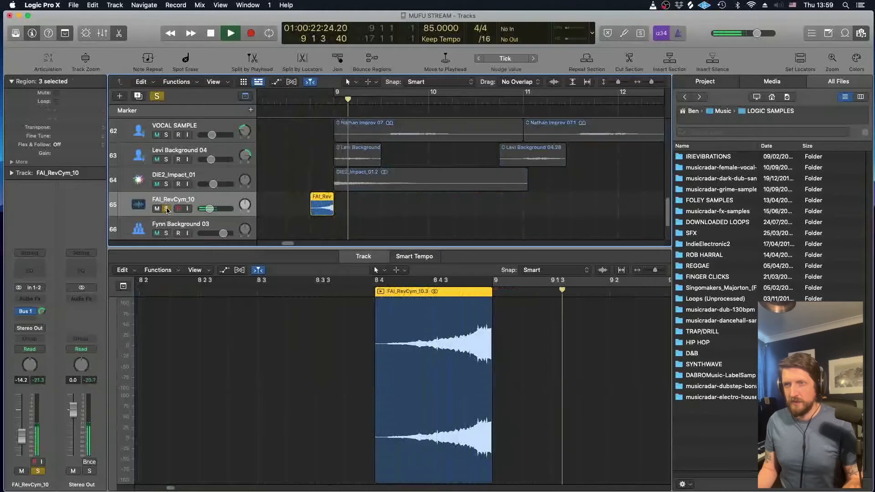
pyautogui.press('space')
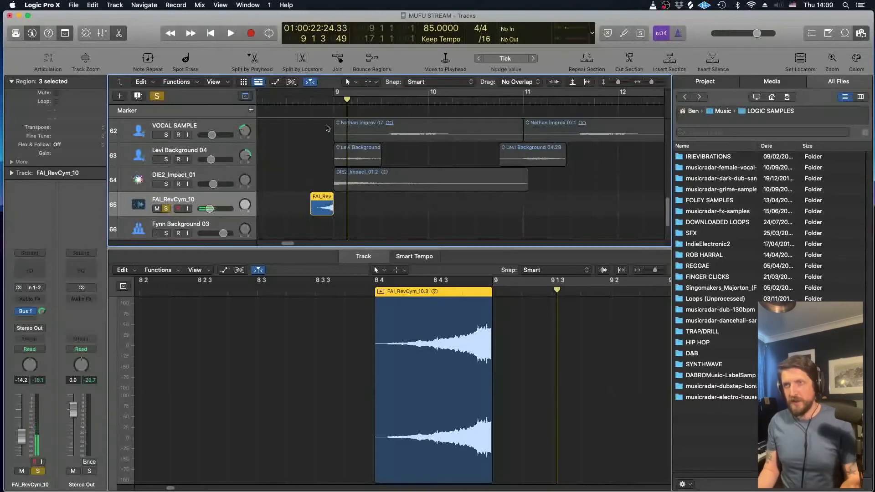
# Clear the solo, raise the FAI_RevCym_10 track's volume to -12.2 dB and play the mix from bar 8 beat 4
pyautogui.click(314, 105)
pyautogui.click(157, 96)
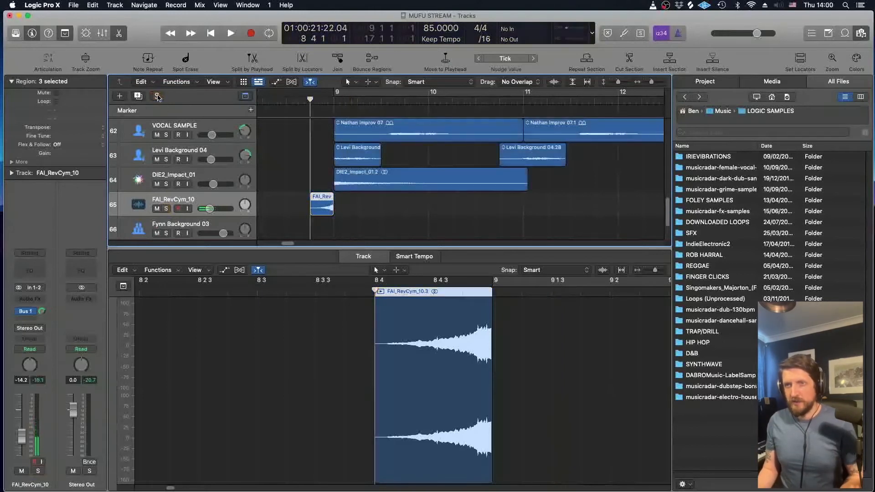
pyautogui.moveTo(213, 209); pyautogui.dragTo(216, 209)
pyautogui.press('space')
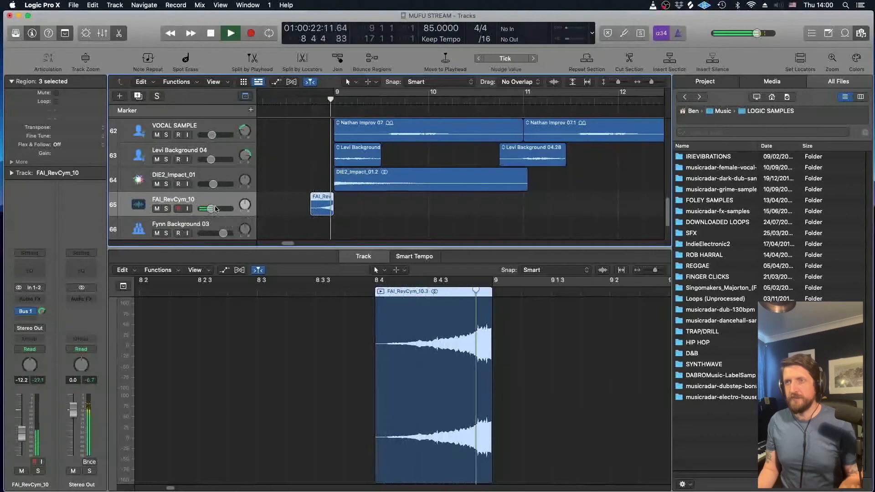
pyautogui.press('space')
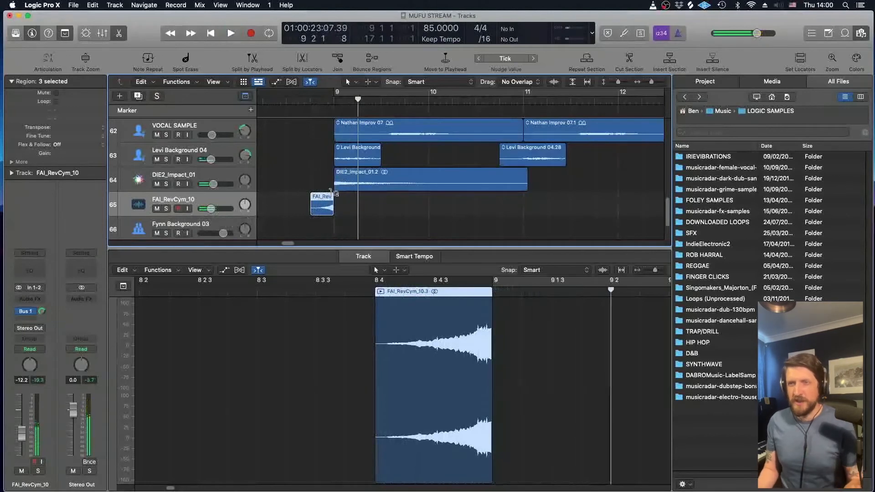
# Hide the file browser and the audio editor and show the whole track list with the arrangement from bar 1
pyautogui.scroll(-2, 321, 167)
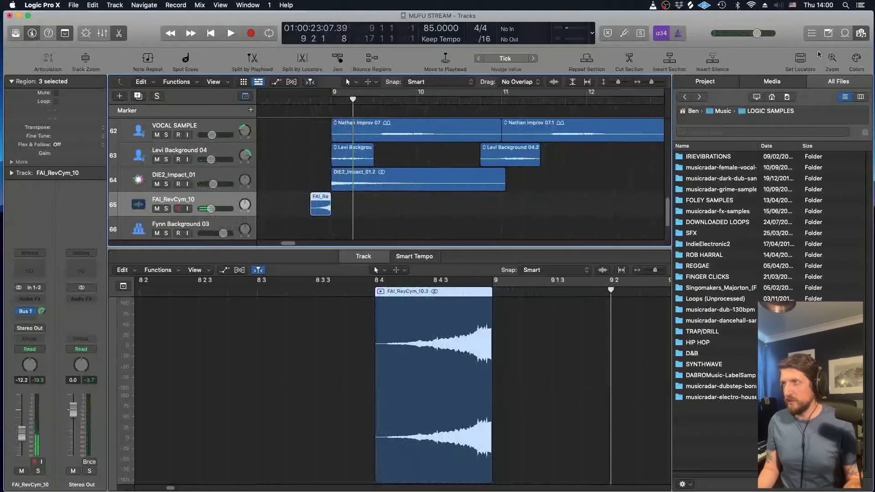
pyautogui.click(863, 33)
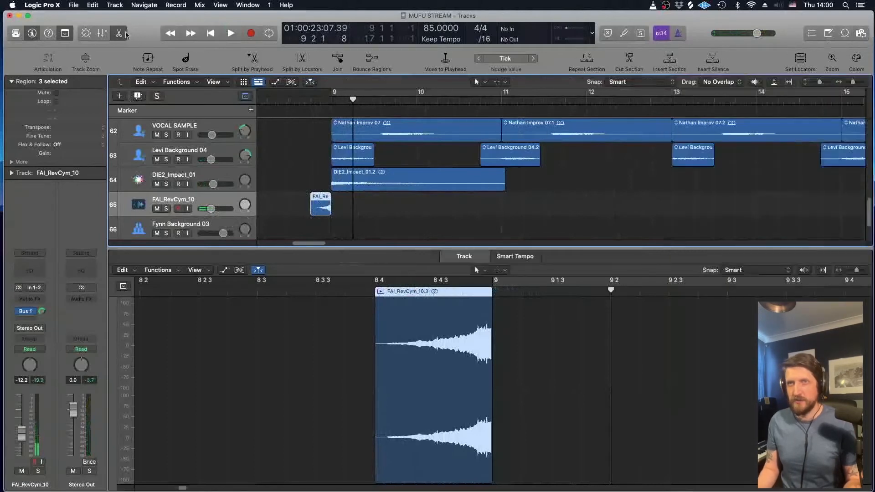
pyautogui.click(119, 34)
pyautogui.scroll(-5, 339, 211)
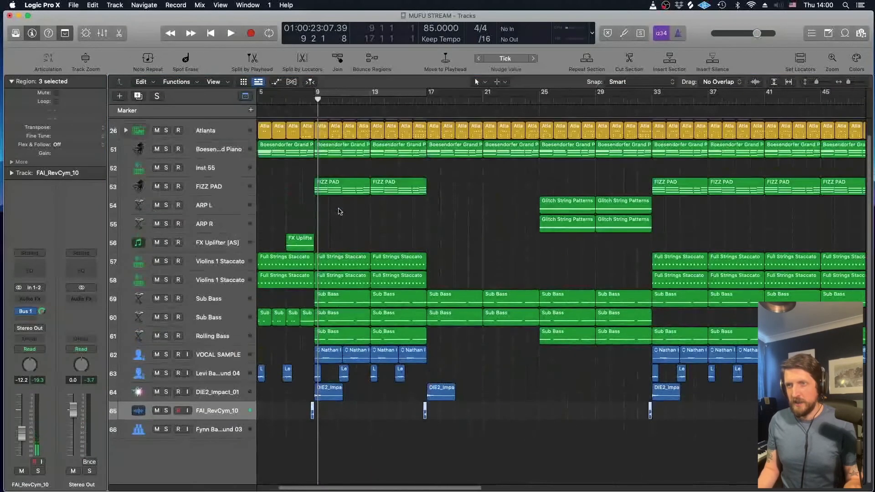
pyautogui.hscroll(-3, 339, 211)
pyautogui.scroll(1, 339, 211)
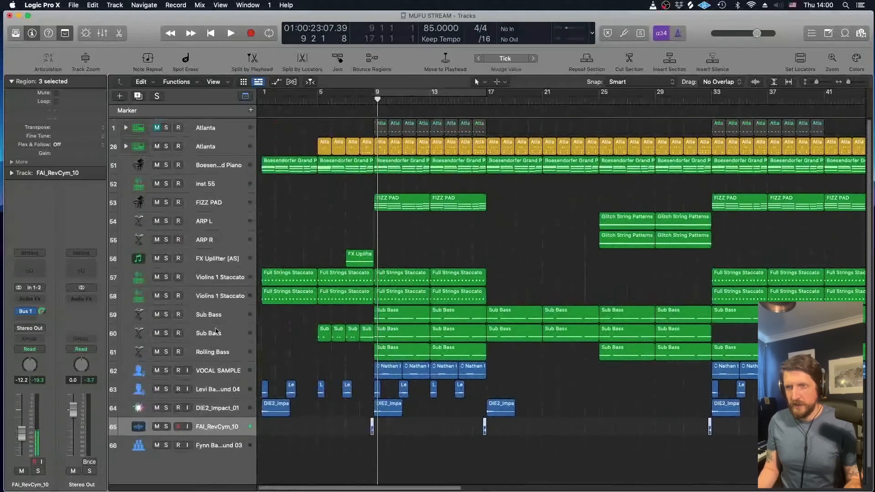
# Compare the channel effects of the VOCAL SAMPLE and Levi Background 04 tracks, and view the Compressor on VOCAL SAMPLE
pyautogui.click(209, 365)
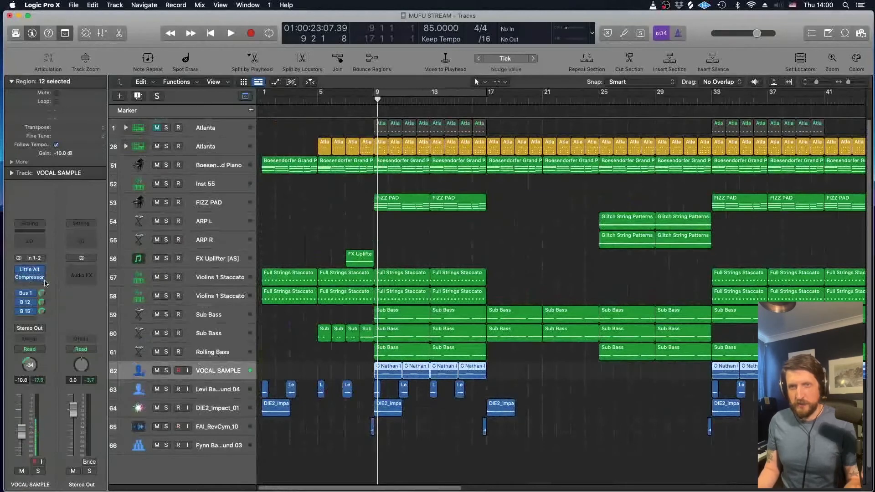
pyautogui.click(222, 388)
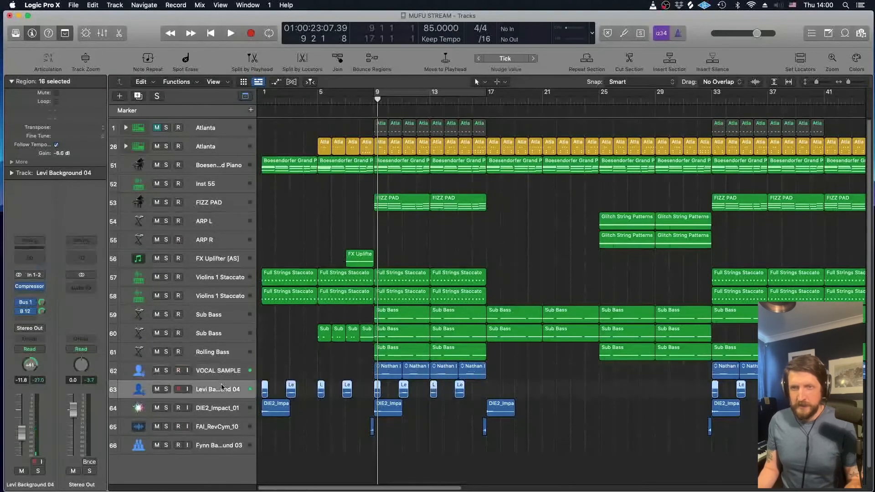
pyautogui.click(216, 373)
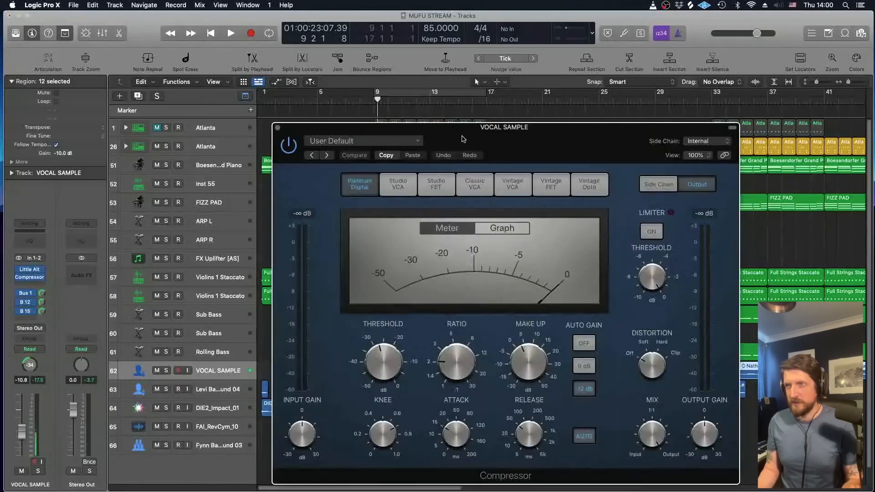
pyautogui.moveTo(463, 139); pyautogui.dragTo(404, 87)
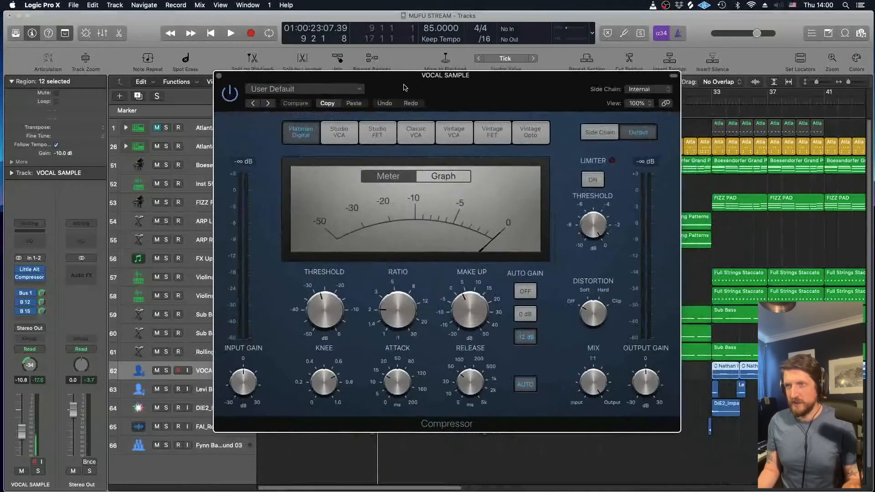
pyautogui.click(218, 77)
# Play the full arrangement from bar 9 to hear the VOCAL SAMPLE track in the mix
pyautogui.press('space')
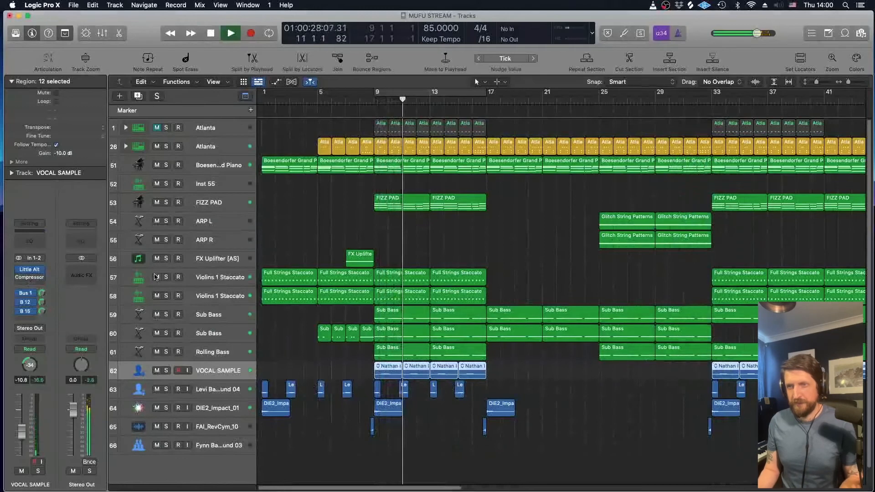
pyautogui.moveTo(20, 279)
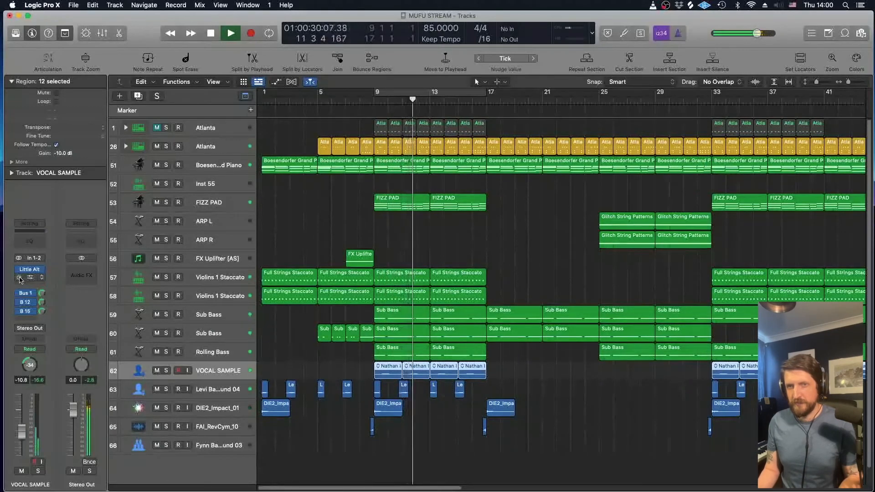
pyautogui.press('space')
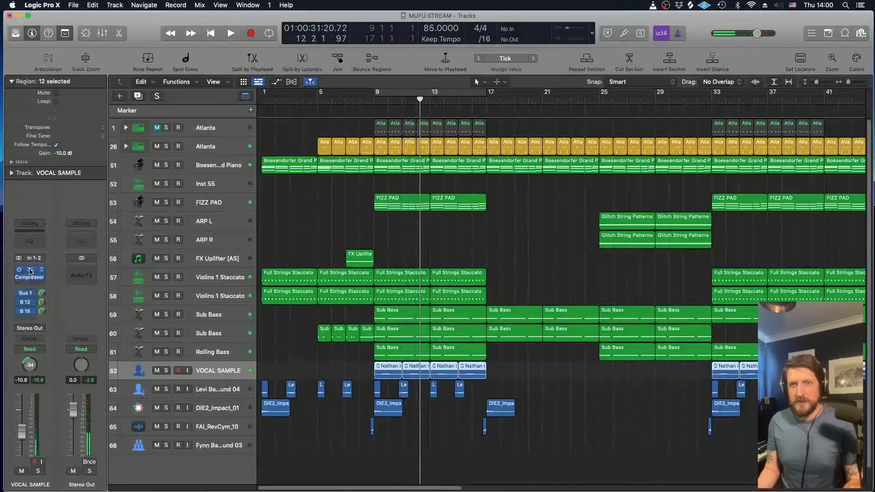
# Open Little AlterBoy on the VOCAL SAMPLE track and save its current settings as a preset named WHOA
pyautogui.click(33, 272)
pyautogui.moveTo(386, 131); pyautogui.dragTo(378, 87)
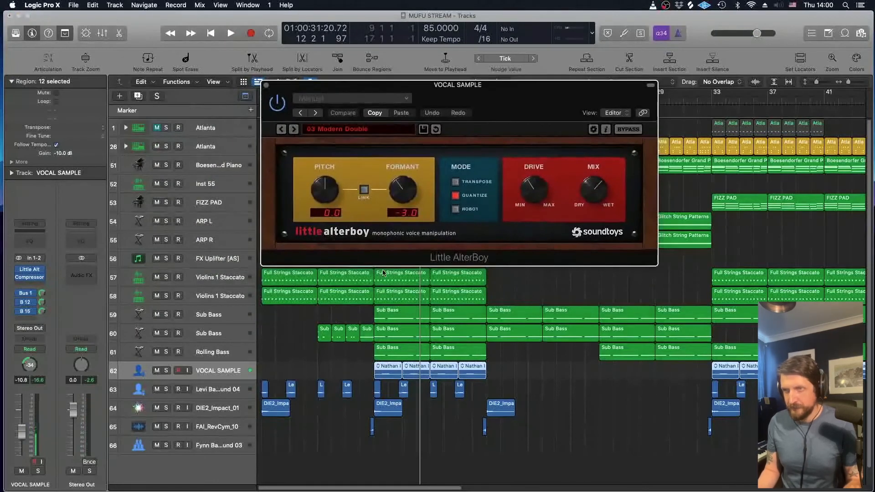
pyautogui.click(320, 98)
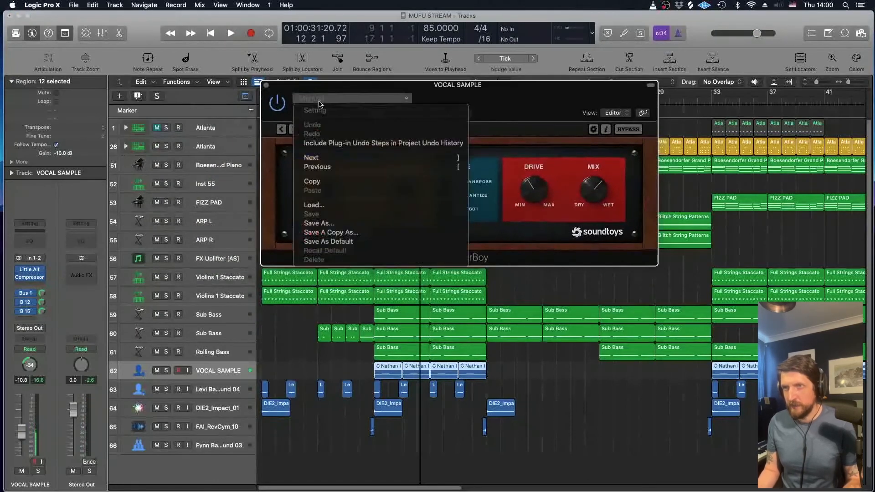
pyautogui.click(338, 226)
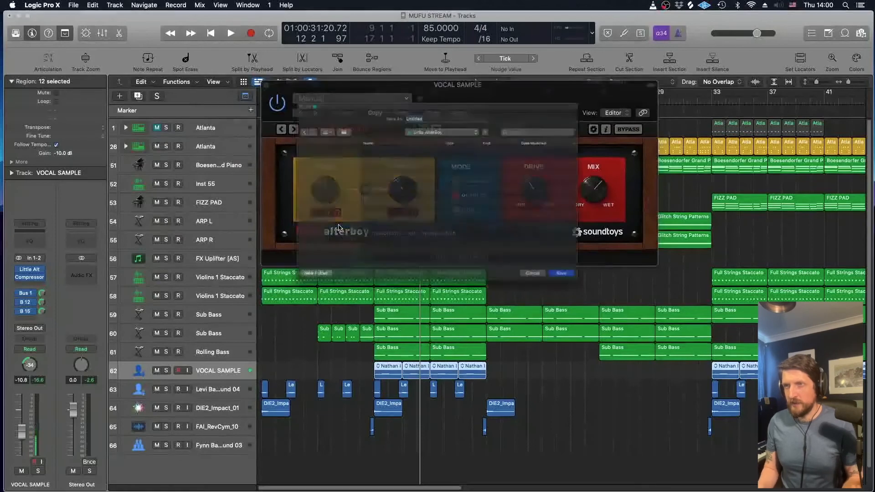
pyautogui.write('WHOA')
pyautogui.press('Return')
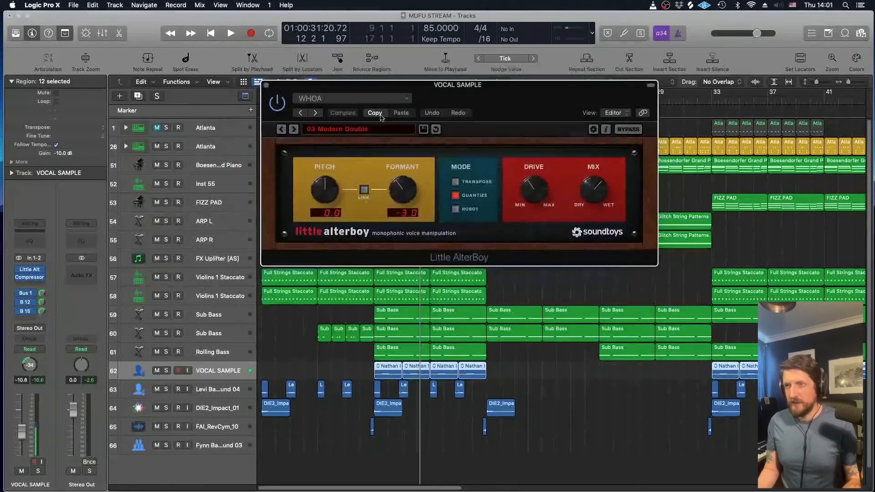
# Loop bar 9 with VOCAL SAMPLE soloed and try Little AlterBoy with pitch 12.0, formant 9.7, more drive and a fully wet mix
pyautogui.moveTo(378, 86)
pyautogui.mouseDown()
pyautogui.moveTo(375, 132)
pyautogui.moveTo(377, 93)
pyautogui.moveTo(387, 95)
pyautogui.mouseUp()
pyautogui.press('space')
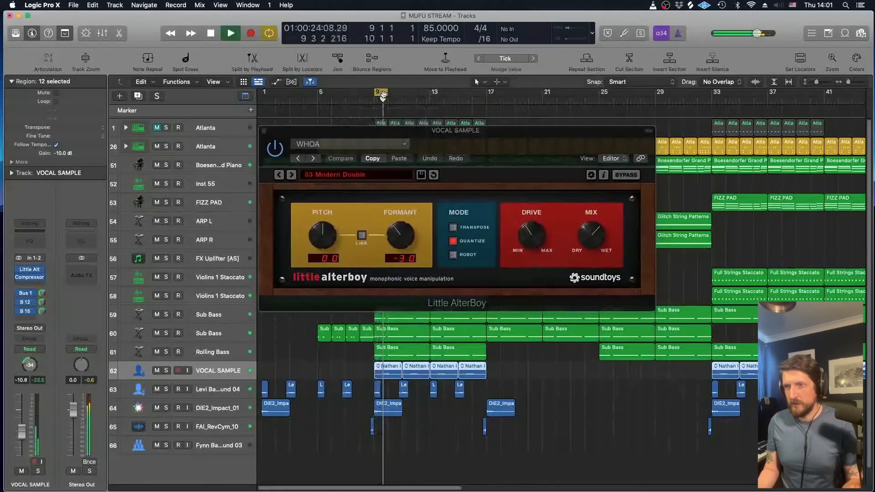
pyautogui.click(166, 371)
pyautogui.moveTo(323, 234); pyautogui.dragTo(335, 171)
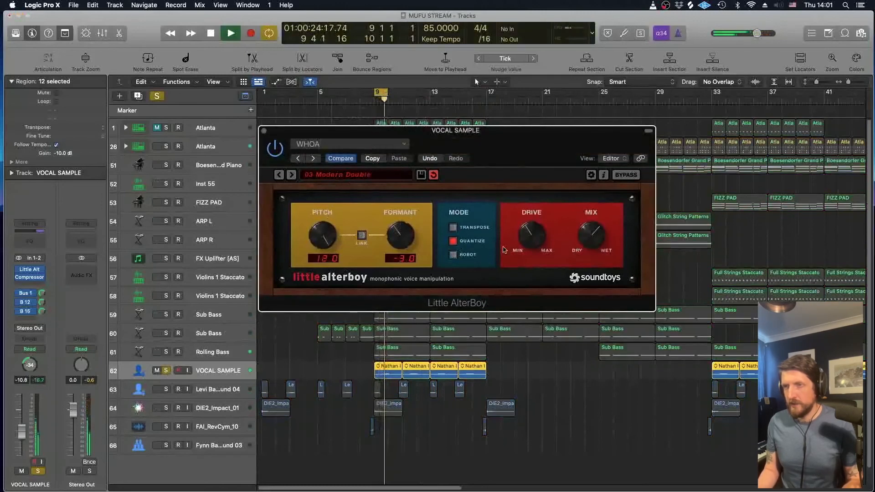
pyautogui.moveTo(588, 234); pyautogui.dragTo(588, 191)
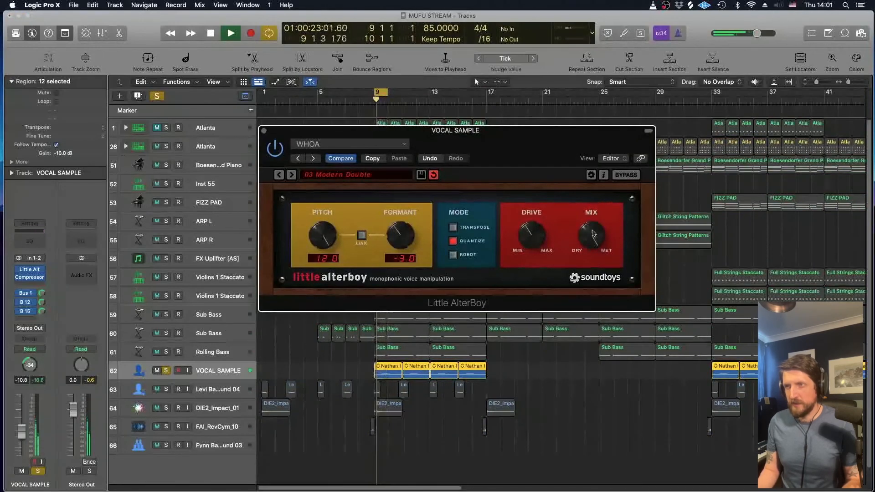
pyautogui.moveTo(529, 198); pyautogui.dragTo(530, 204)
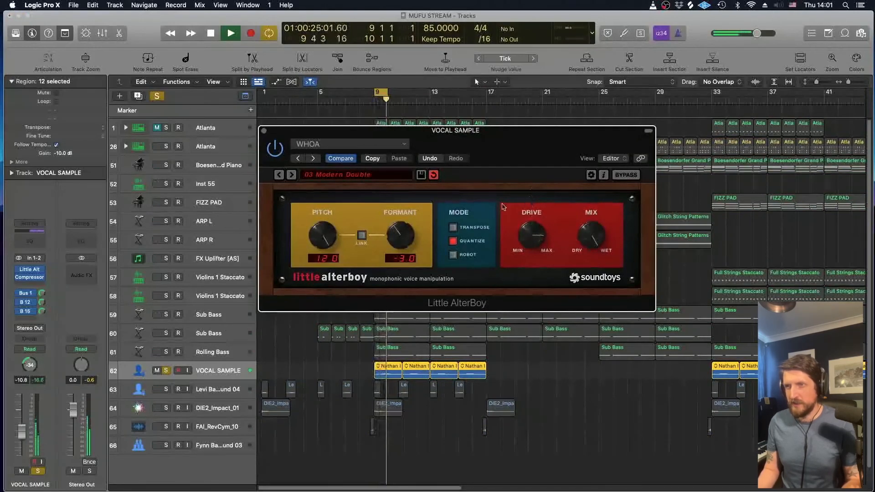
pyautogui.moveTo(406, 194); pyautogui.dragTo(406, 187)
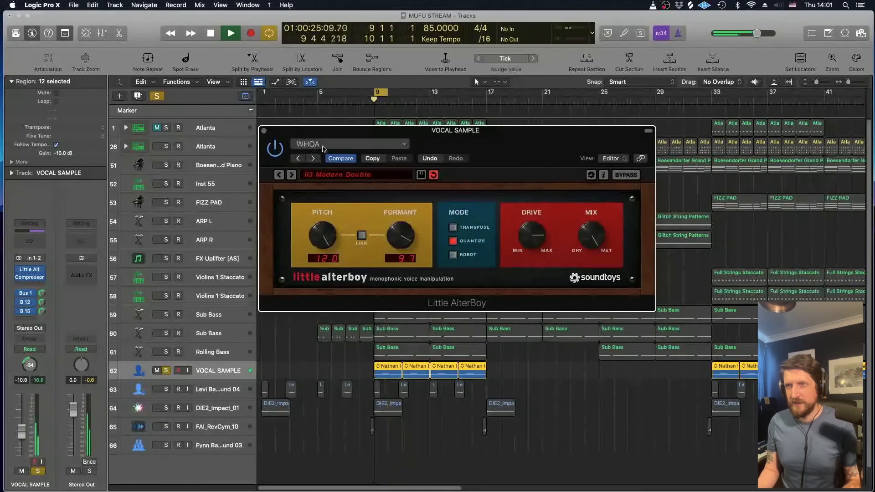
# Reload the saved WHOA preset in Little AlterBoy, then close the plug-in and clear the solo on VOCAL SAMPLE
pyautogui.click(322, 145)
pyautogui.click(321, 319)
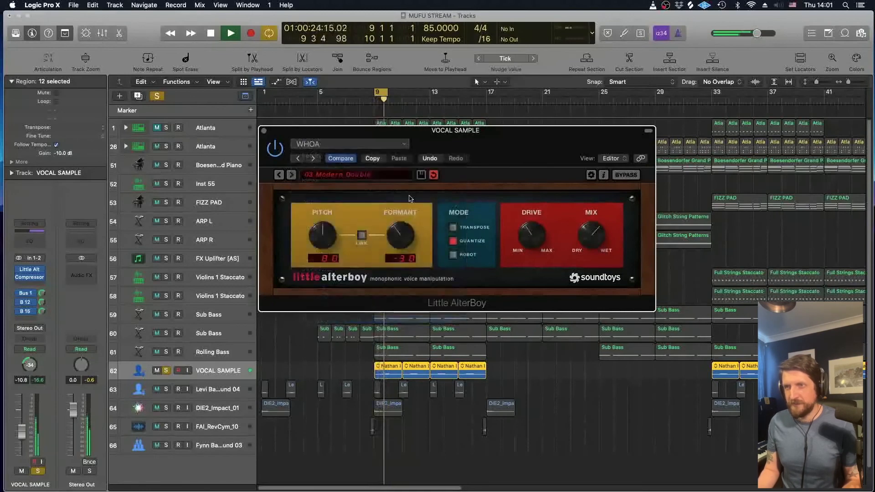
pyautogui.click(263, 130)
pyautogui.press('space')
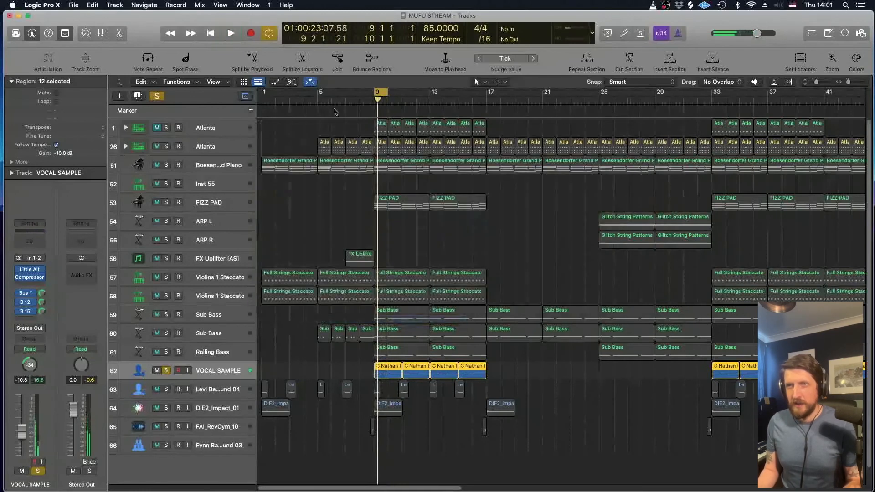
pyautogui.click(158, 96)
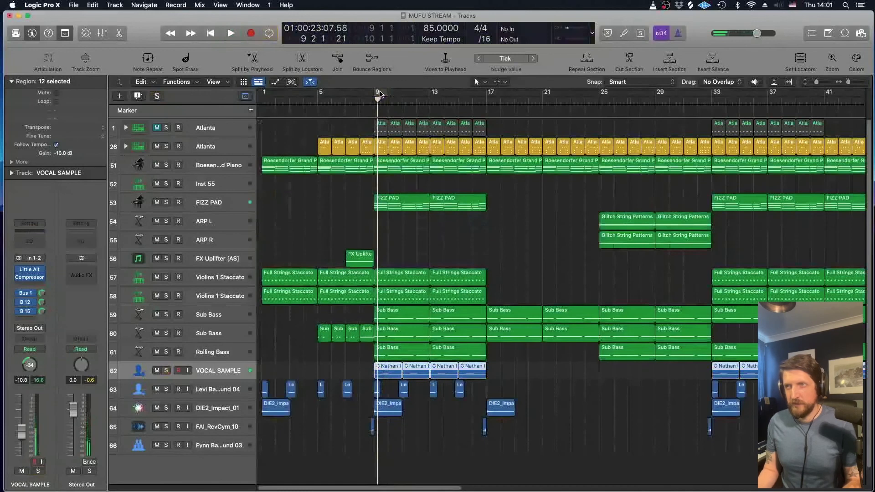